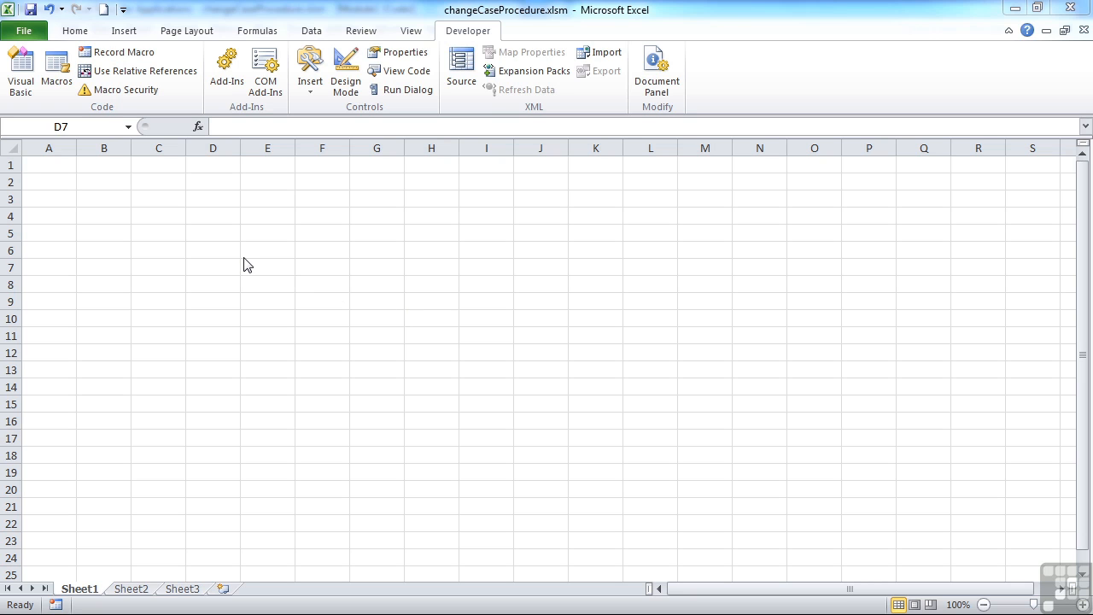
Run the runForm macro to check its Choose Case form, and cancel the form without applying a case.
left_click(57, 70)
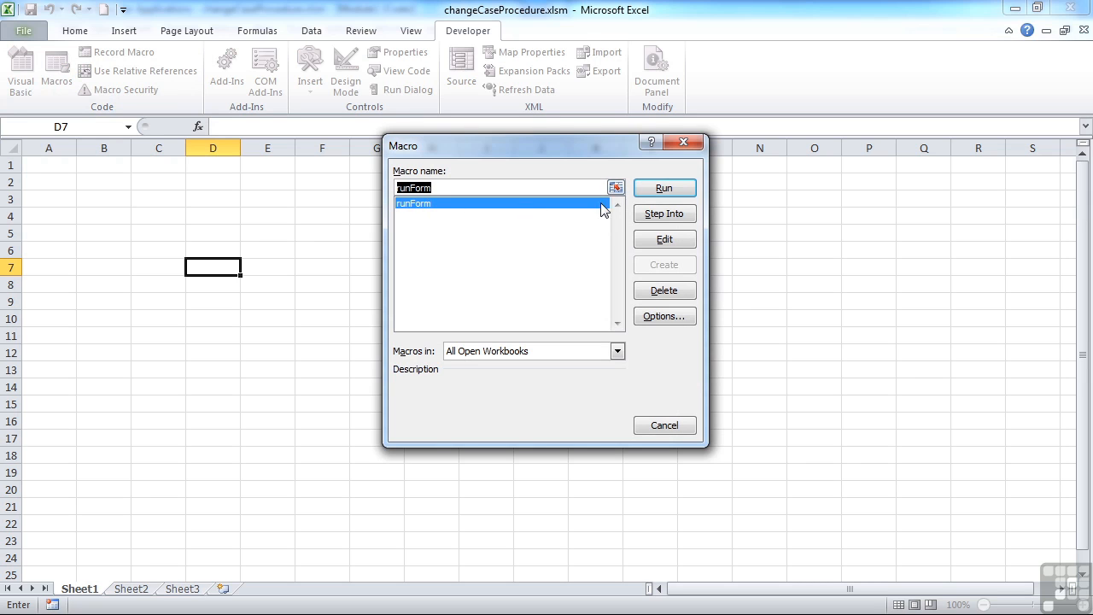
left_click(664, 189)
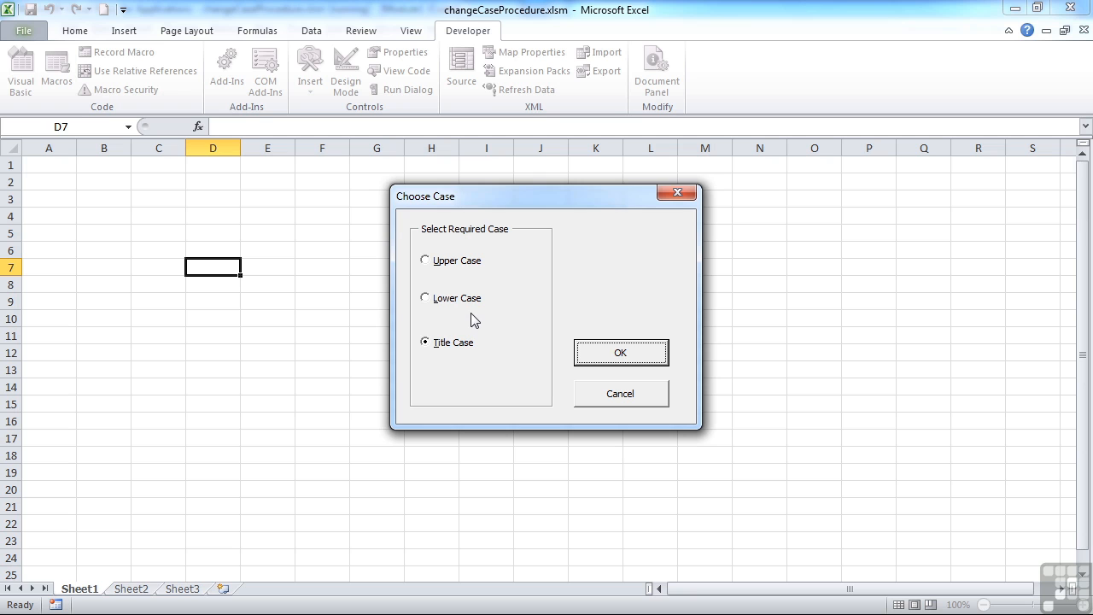
left_click(639, 395)
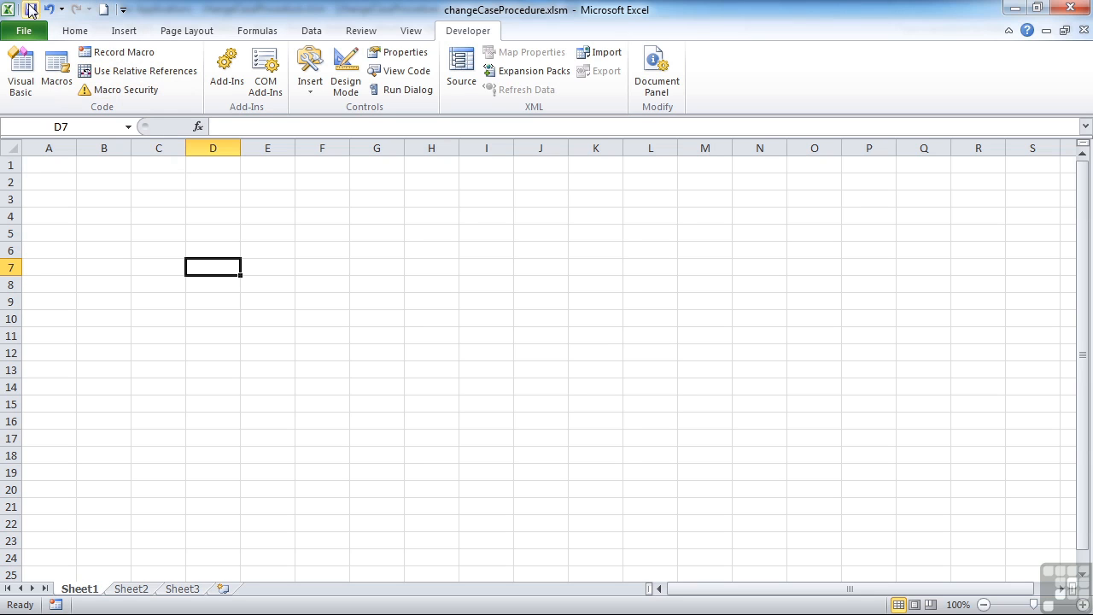
Add the runForm macro to the Quick Access Toolbar for all documents.
left_click(124, 11)
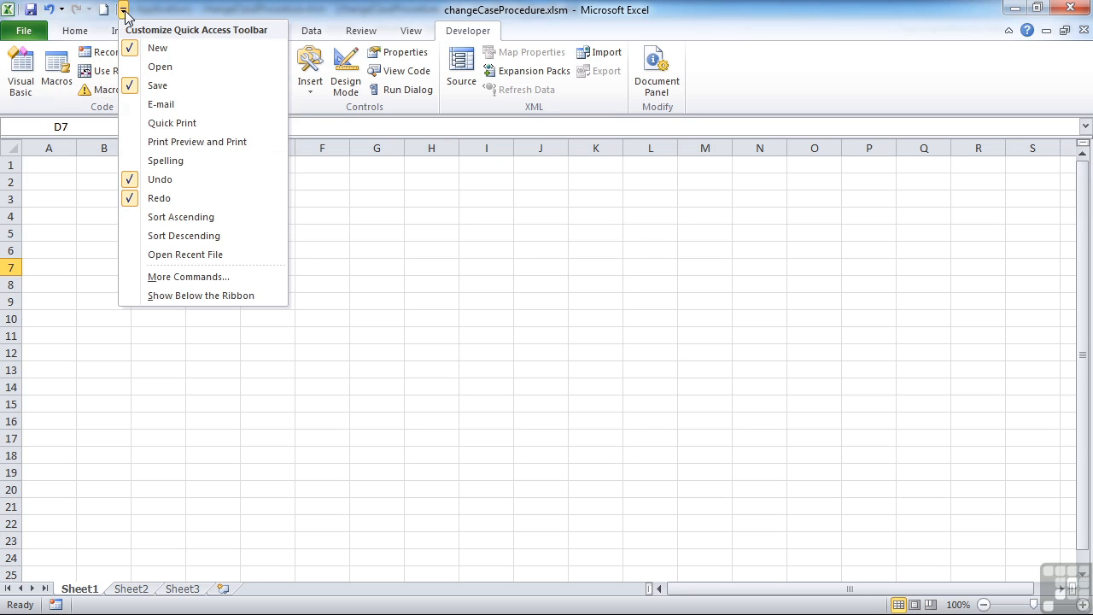
left_click(190, 277)
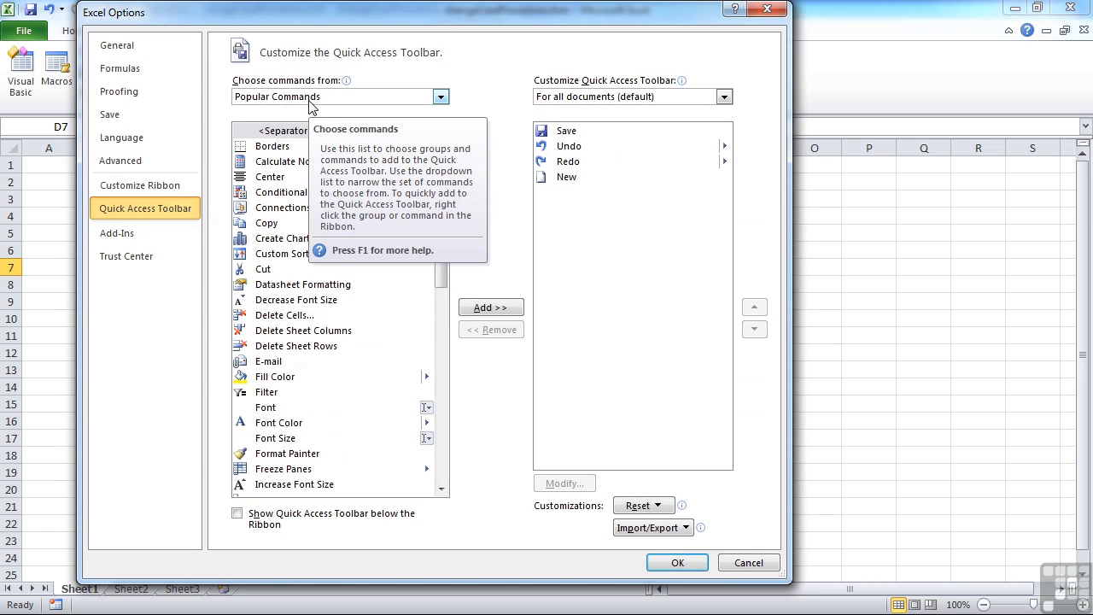
left_click(440, 98)
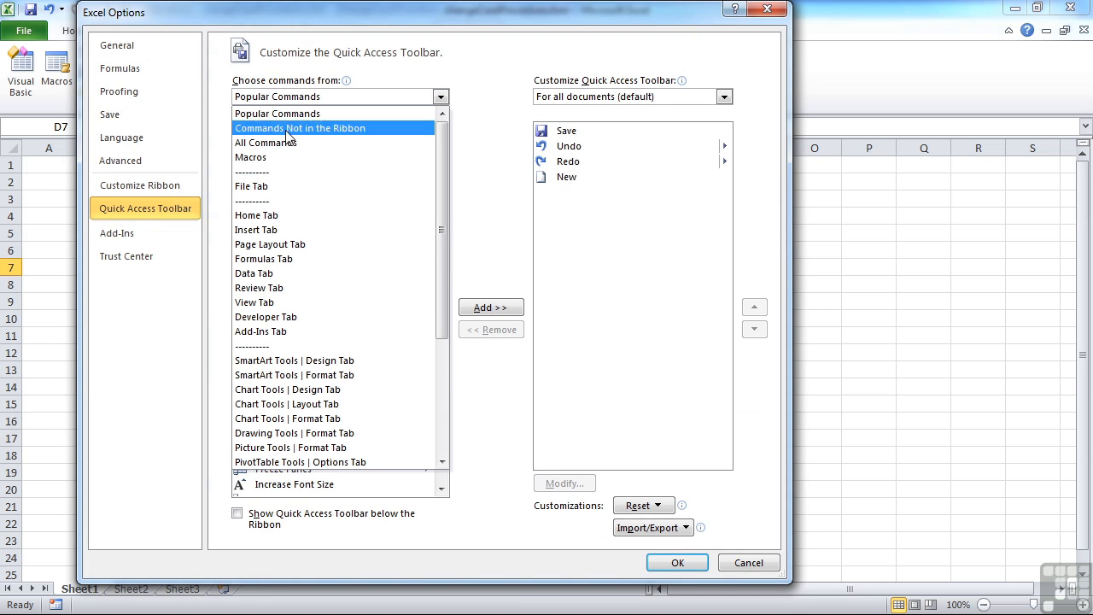
left_click(264, 159)
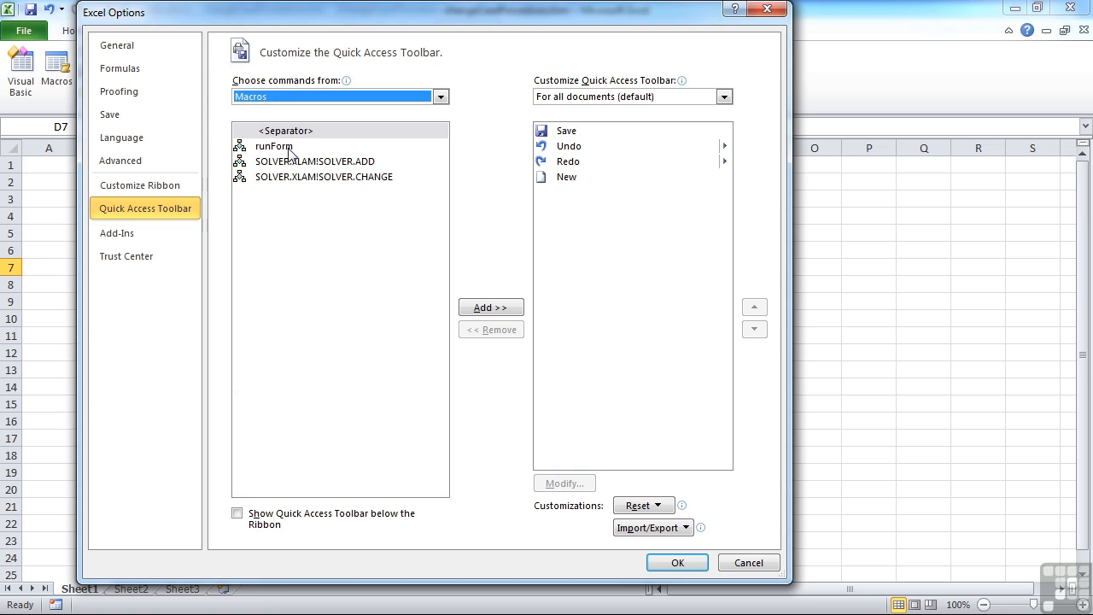
left_click(289, 147)
left_click(289, 162)
left_click(293, 178)
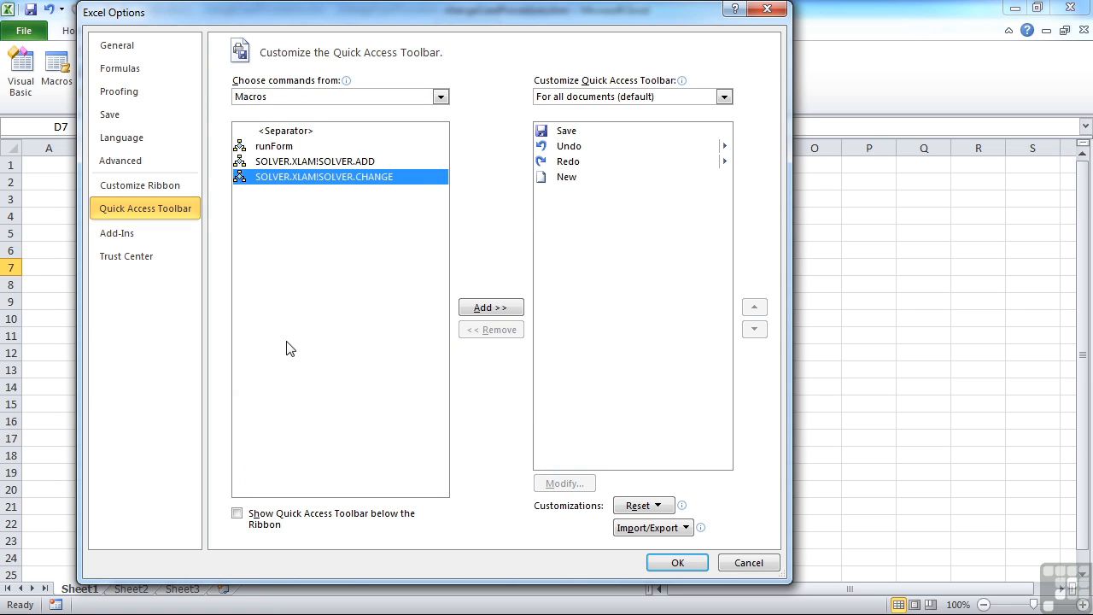
left_click(293, 161)
left_click(293, 177)
left_click(292, 162)
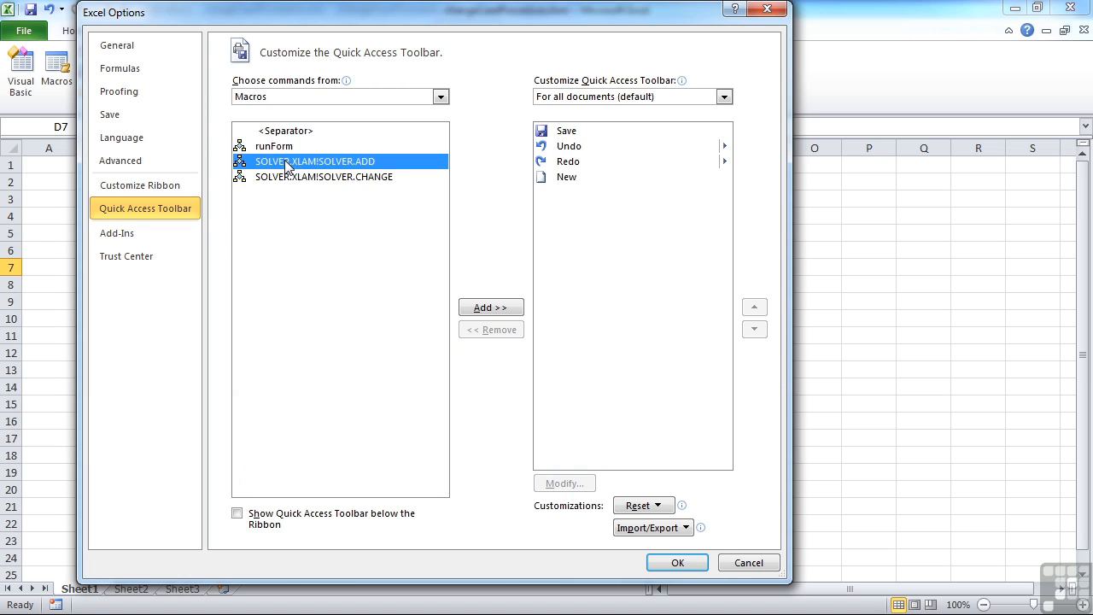
left_click(287, 150)
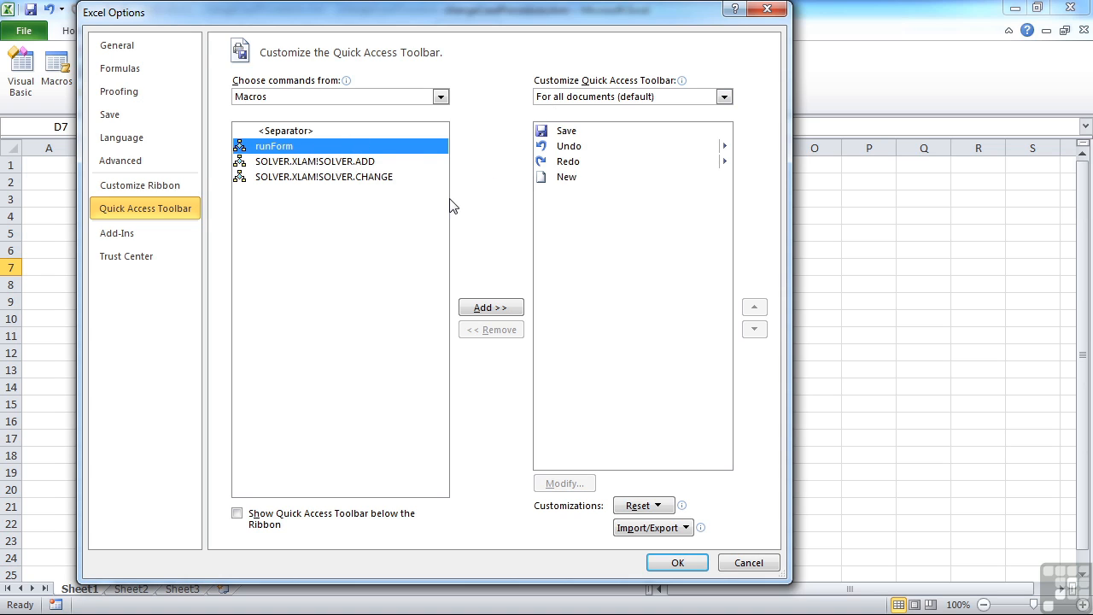
left_click(493, 308)
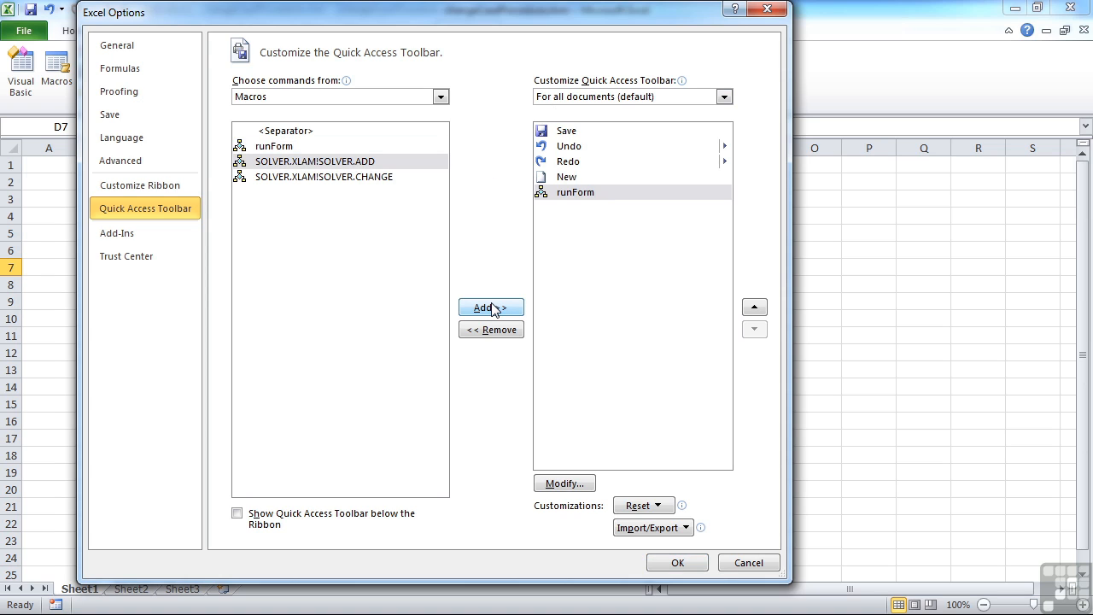
Move runForm to the start of the Quick Access Toolbar order and back to the end after New.
left_click(596, 196)
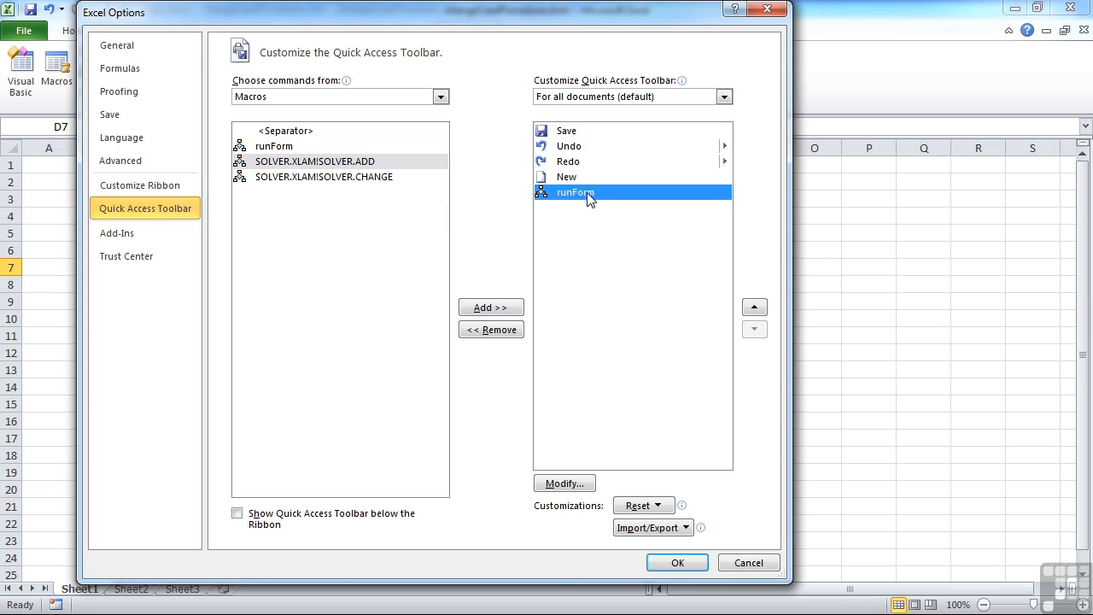
left_click(754, 306)
left_click(754, 306)
left_click(754, 306)
left_click(754, 306)
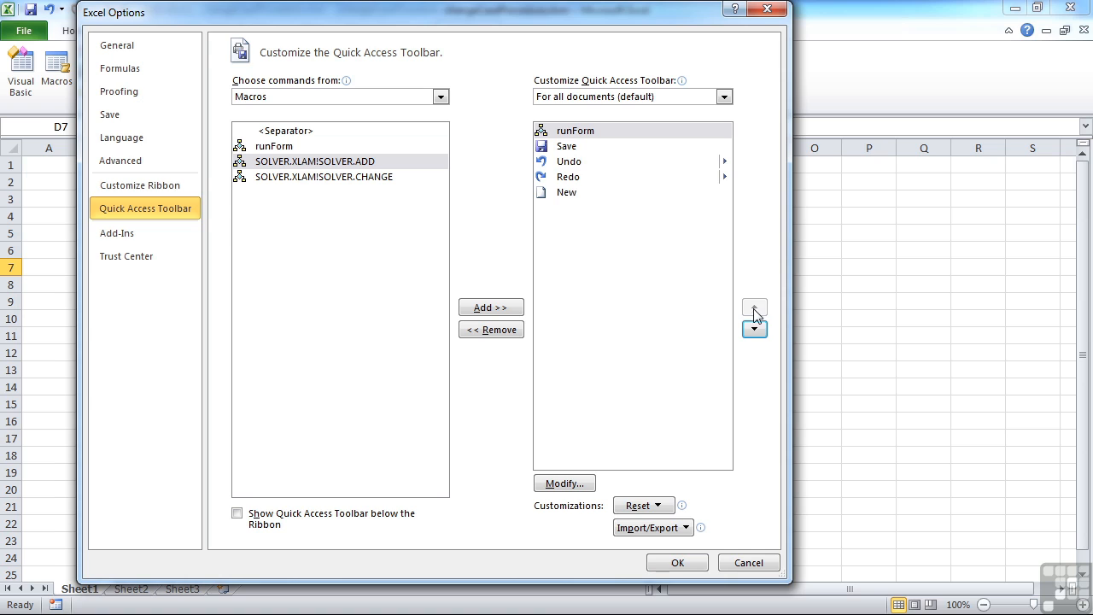
left_click(754, 330)
left_click(754, 330)
left_click(754, 330)
left_click(754, 330)
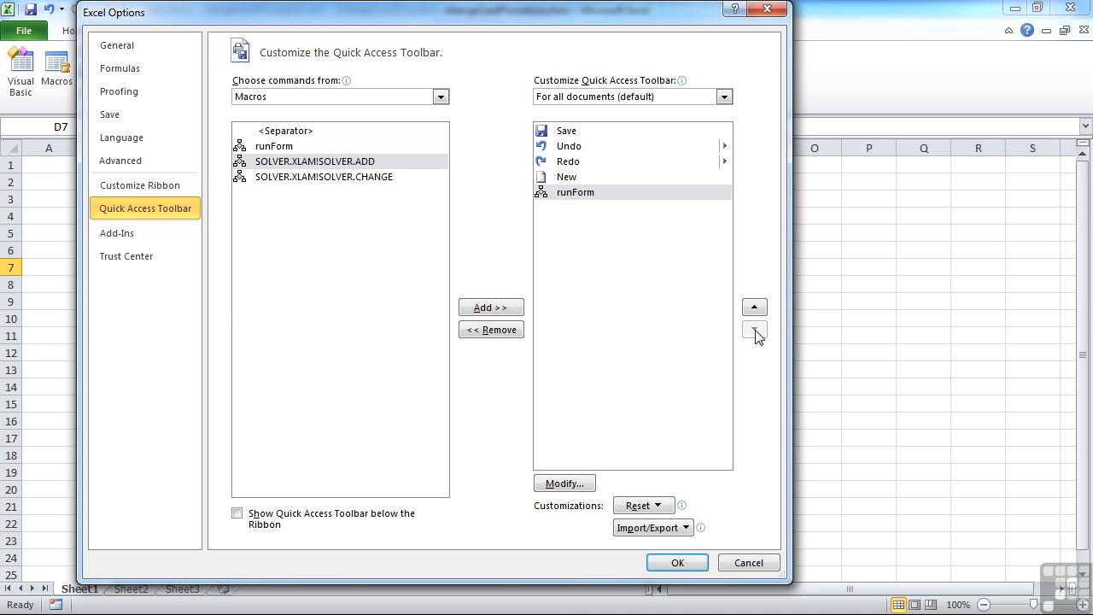
Give the runForm toolbar button the red and blue "Aa" letter symbol and apply the toolbar customization.
left_click(568, 193)
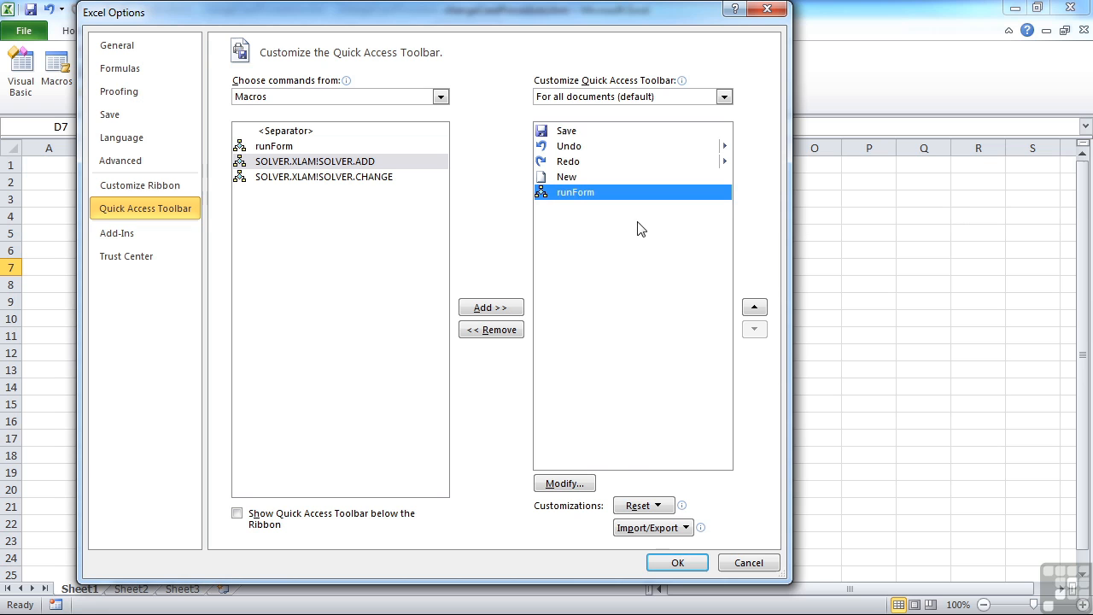
left_click(586, 485)
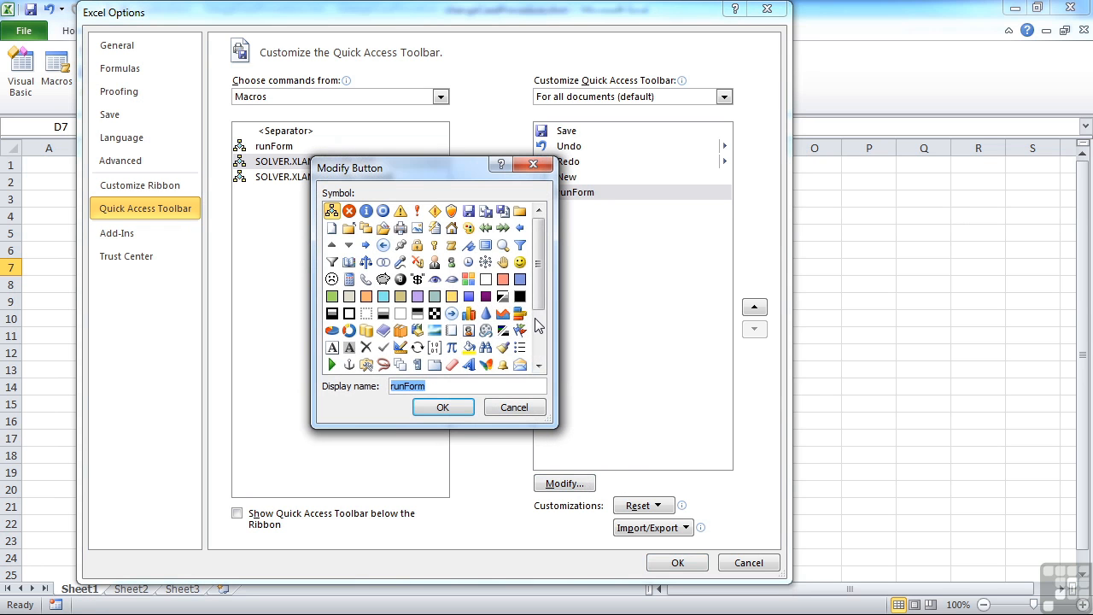
left_click(540, 318)
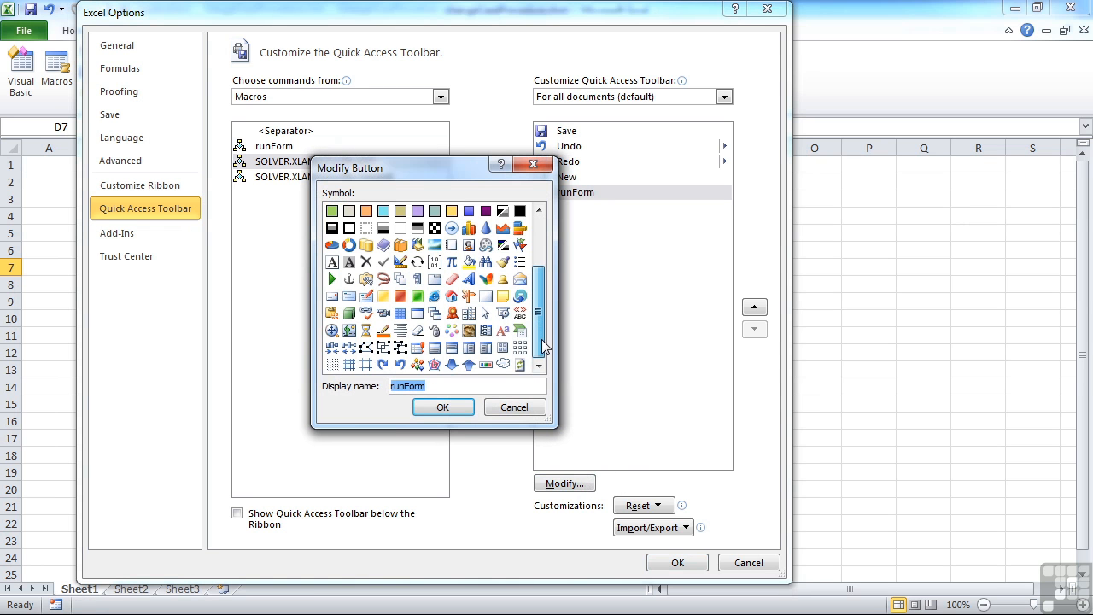
mouse_move(542, 324)
left_mouse_down()
mouse_move(540, 270)
mouse_move(539, 319)
left_mouse_up()
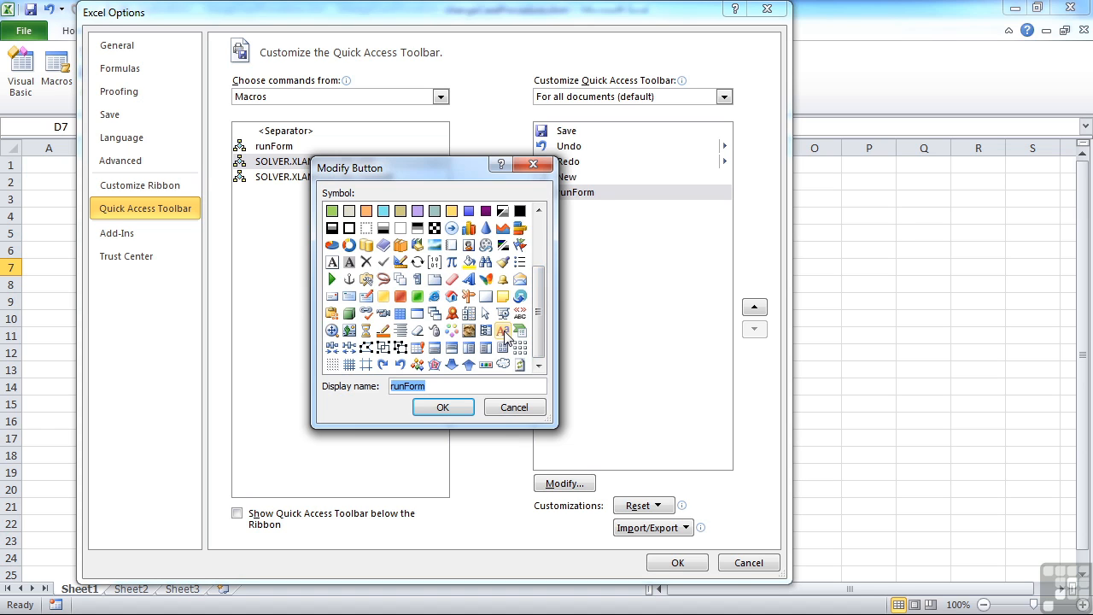
left_click(504, 333)
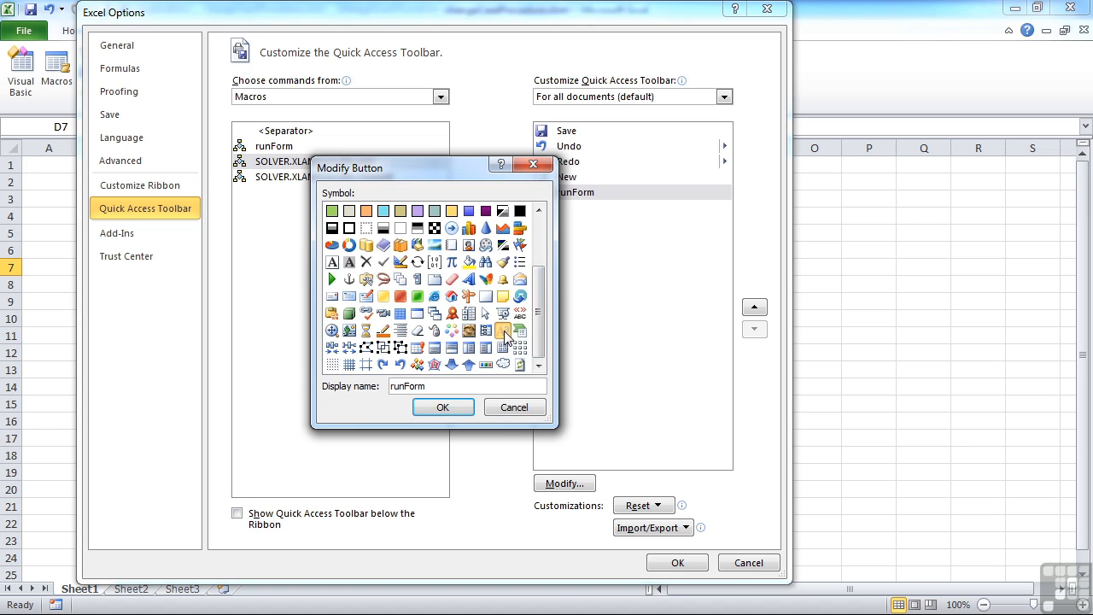
left_click(444, 408)
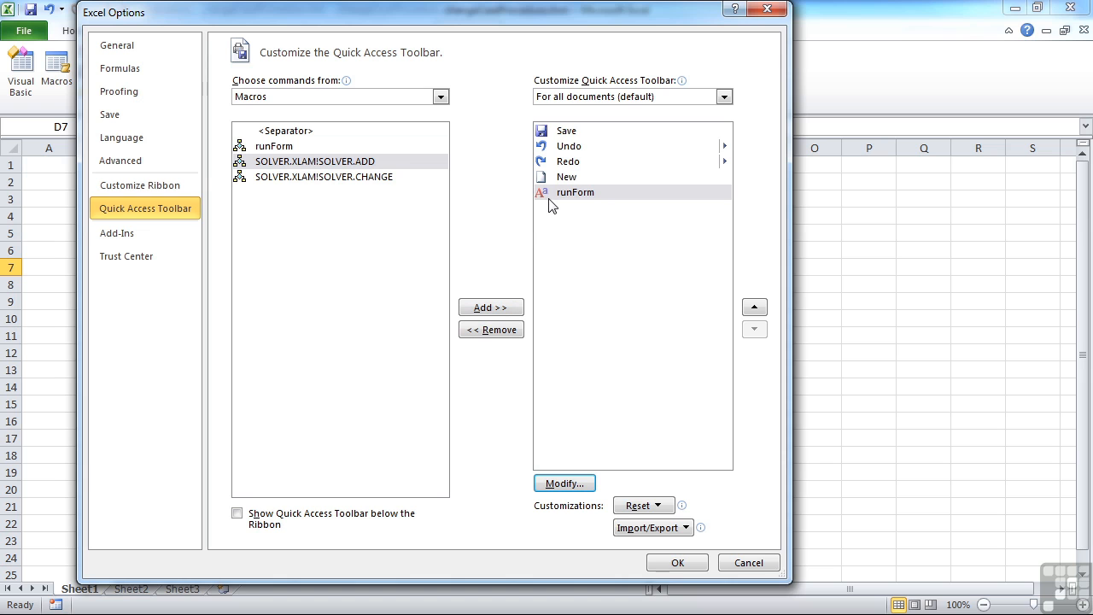
left_click(685, 565)
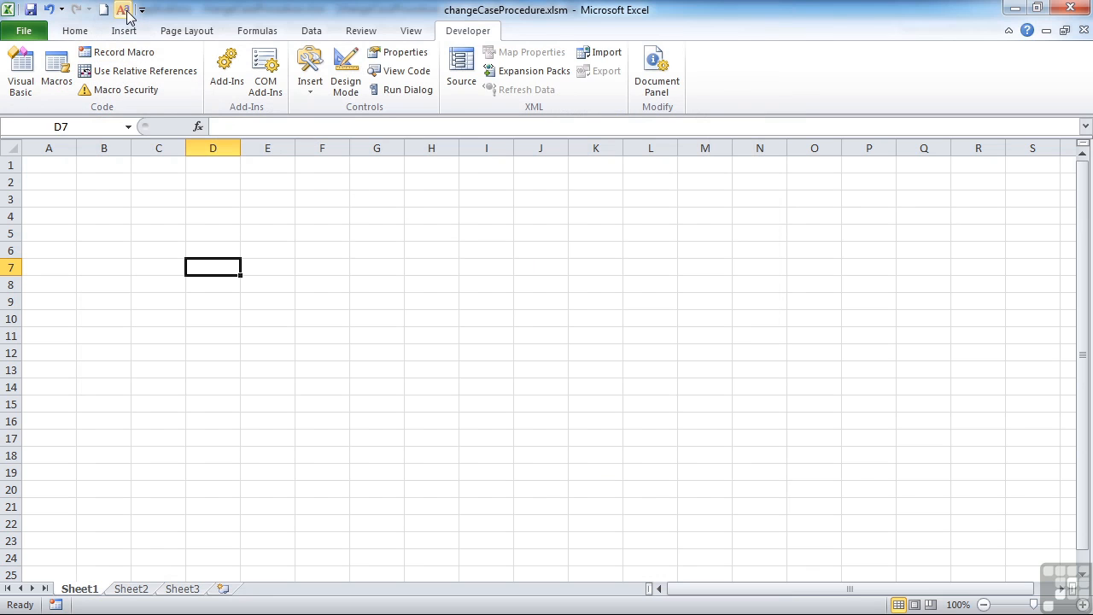
Fill G6:G9 with sample text: a lowercase first name, "Hi", a full name with lowercase surname, and a full name in capitals.
left_click(367, 252)
type("guy")
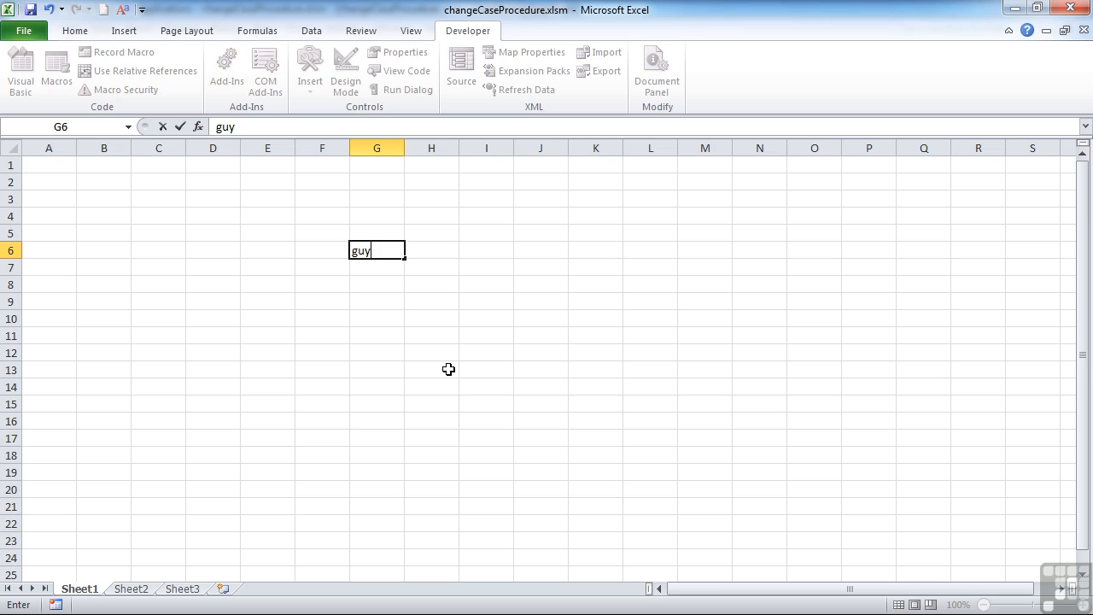
key("Return")
type("Hi")
key("Return")
type("Fred elliott")
key("Return")
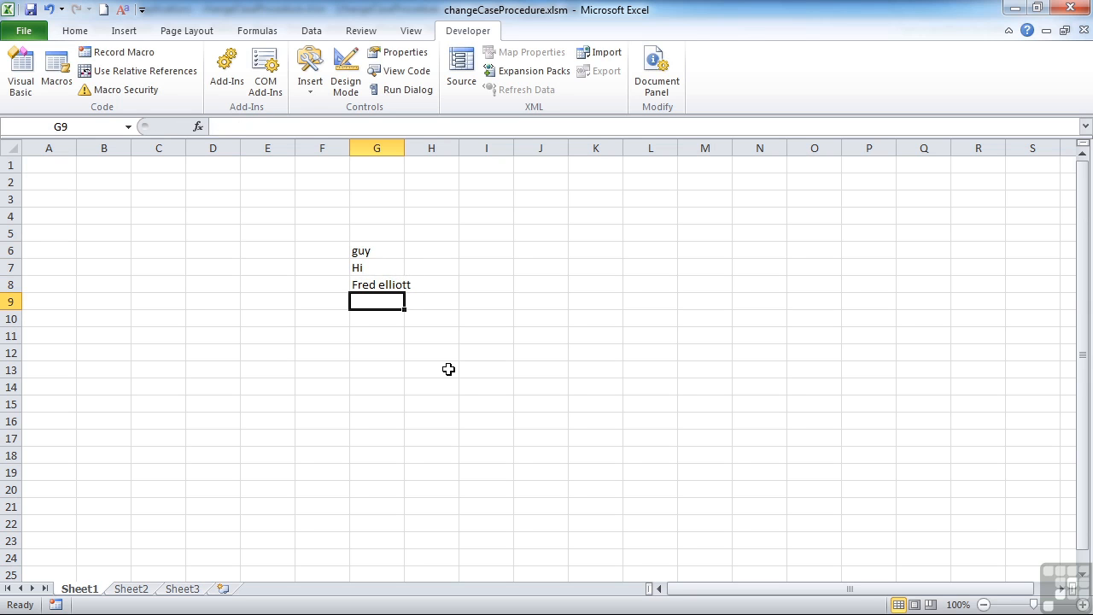
type("HARRY")
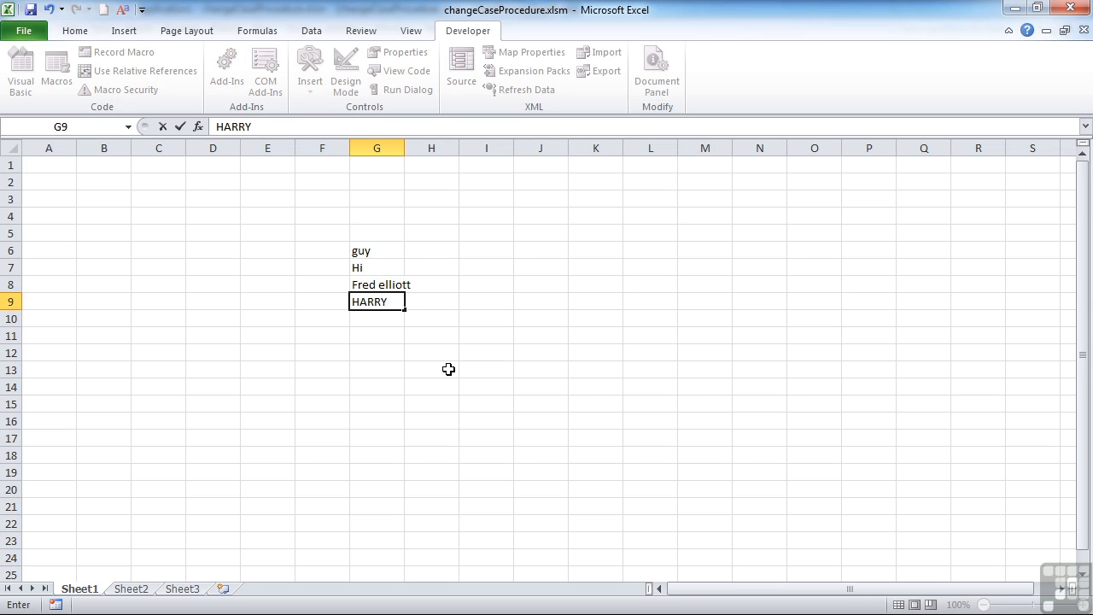
type(" WARD")
key("Return")
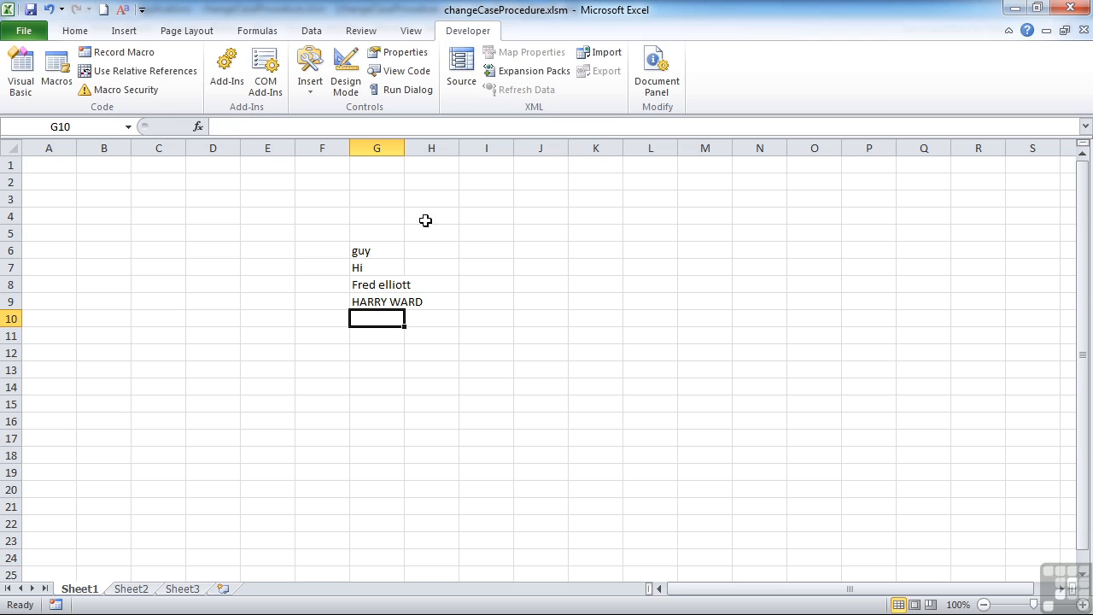
Widen column G to fit its text and convert G6:G9 to Upper Case with the runForm macro.
left_click_drag(405, 148, 453, 158)
left_click_drag(381, 251, 385, 301)
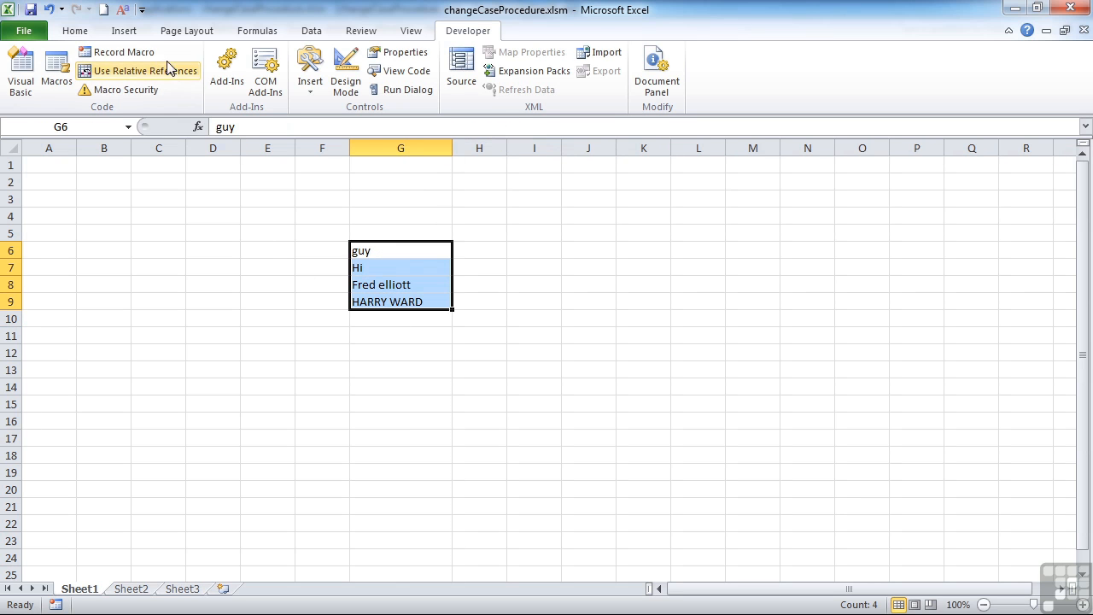
left_click(123, 12)
left_click(431, 265)
left_click(641, 352)
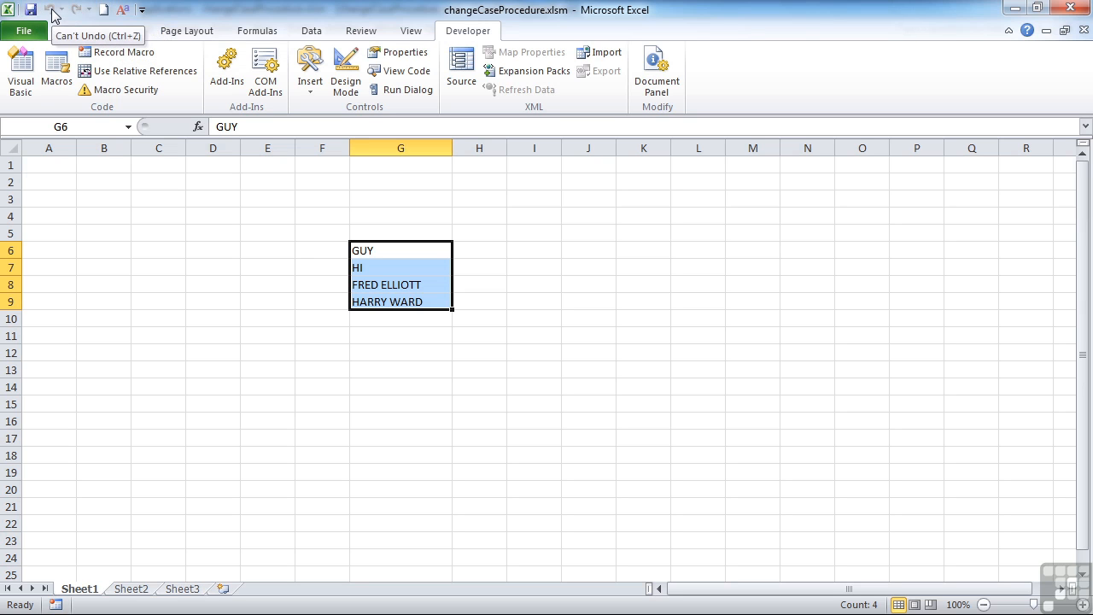
Set the display name of the runForm button on the Quick Access Toolbar to "Change Case" and apply the customization.
left_click(141, 10)
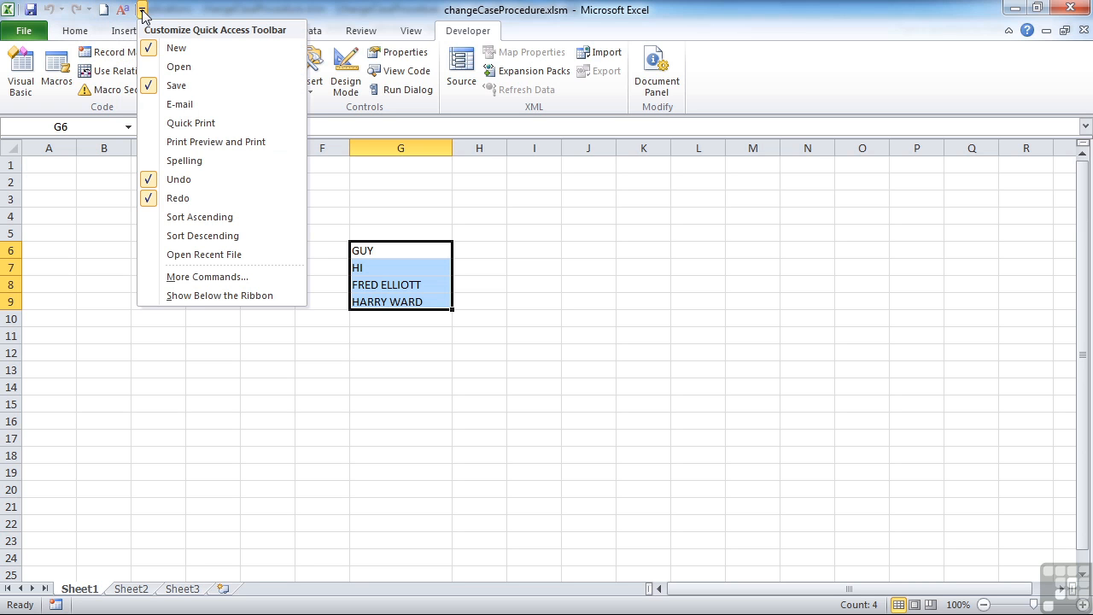
left_click(219, 276)
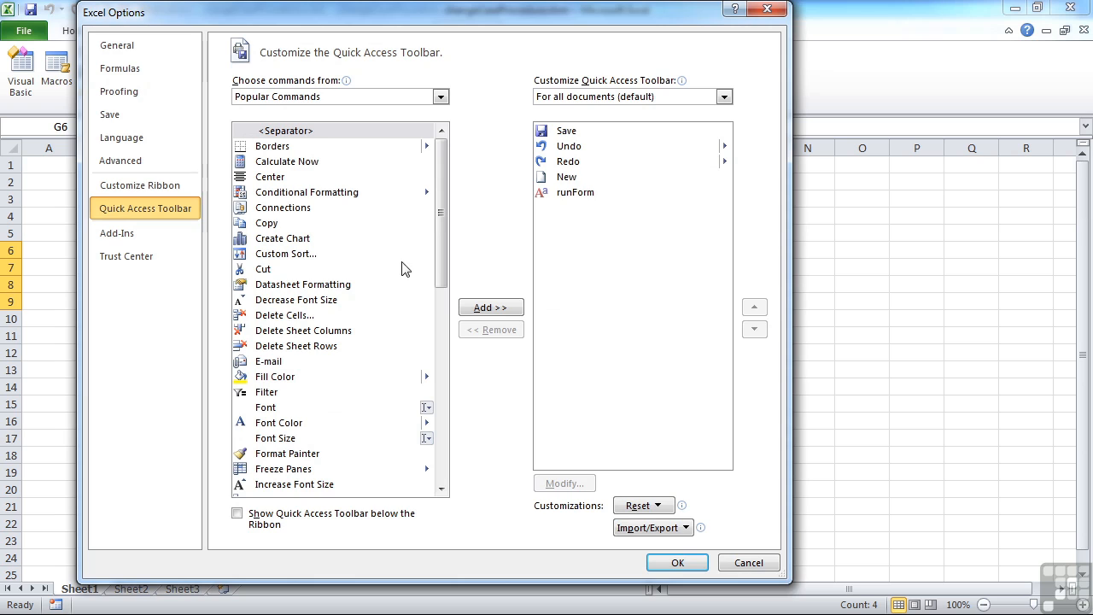
left_click(572, 197)
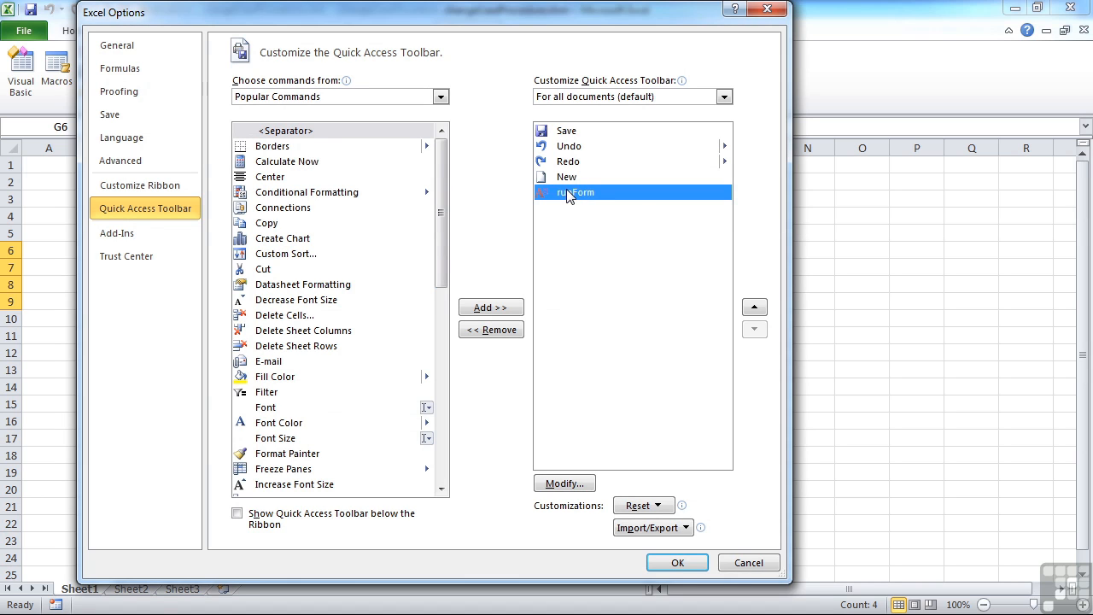
left_click(578, 485)
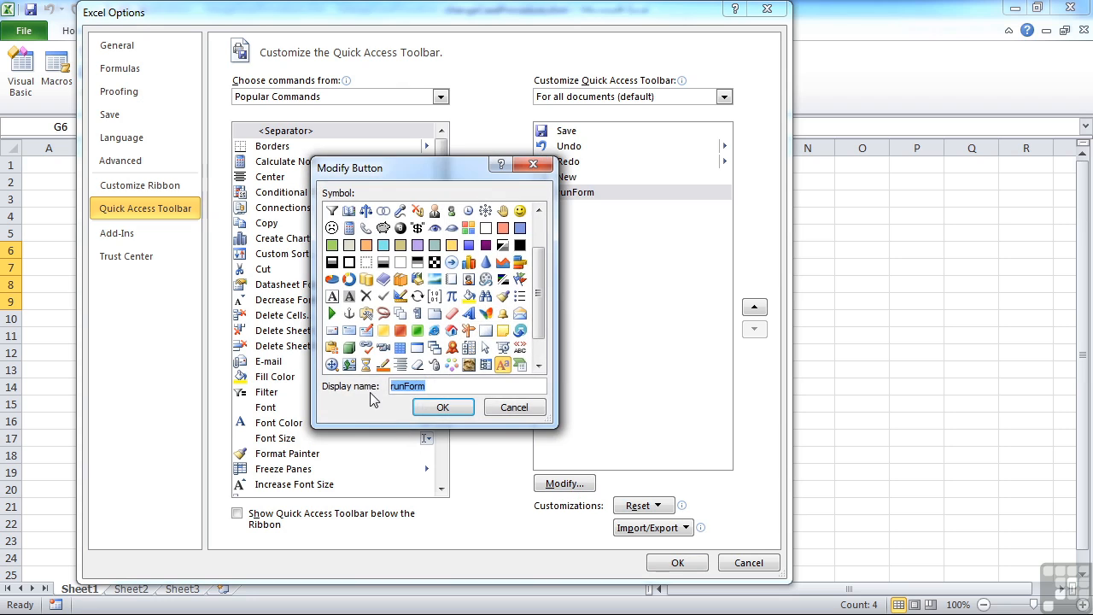
left_click(430, 386)
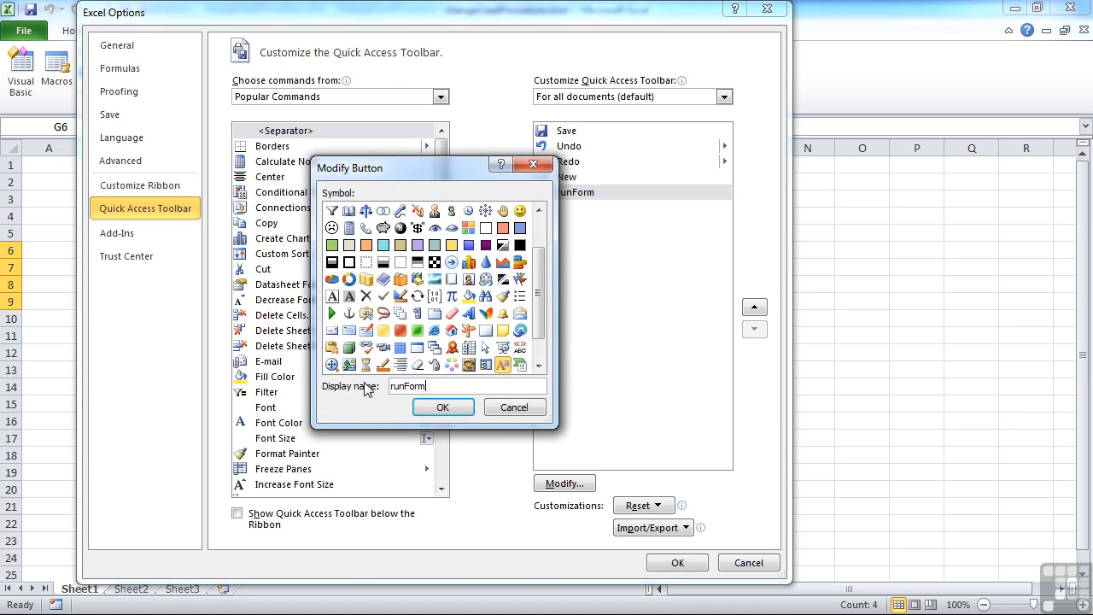
key("BackSpace")
key("BackSpace")
key("BackSpace")
key("BackSpace")
key("BackSpace")
key("BackSpace")
key("BackSpace")
type("Change Case")
left_click(436, 407)
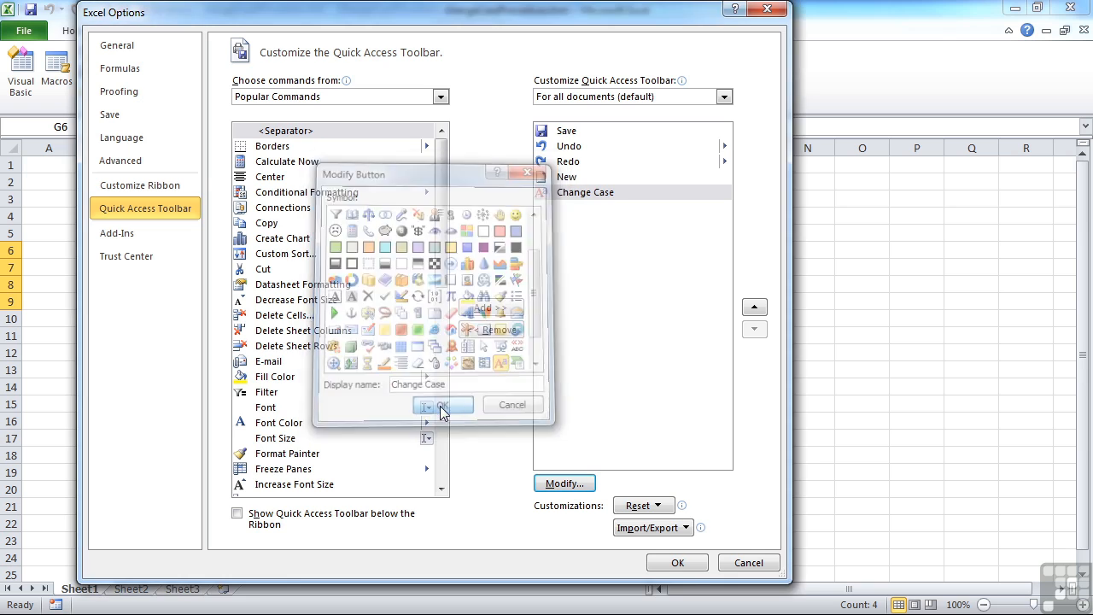
left_click(691, 563)
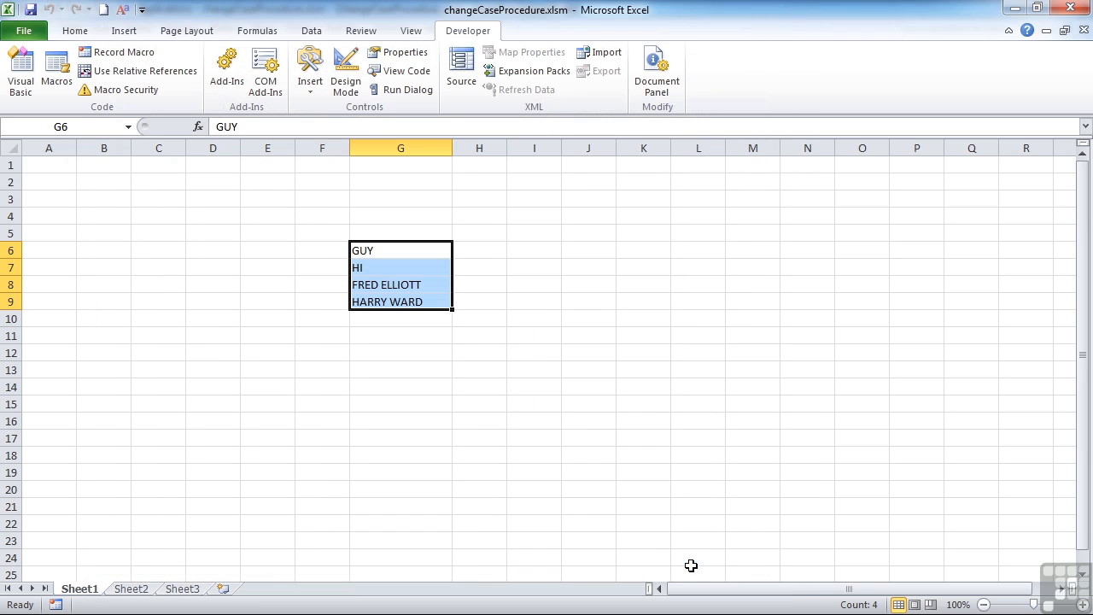
Convert the text in G6:G9 to Lower Case with the Change Case macro.
left_click(125, 17)
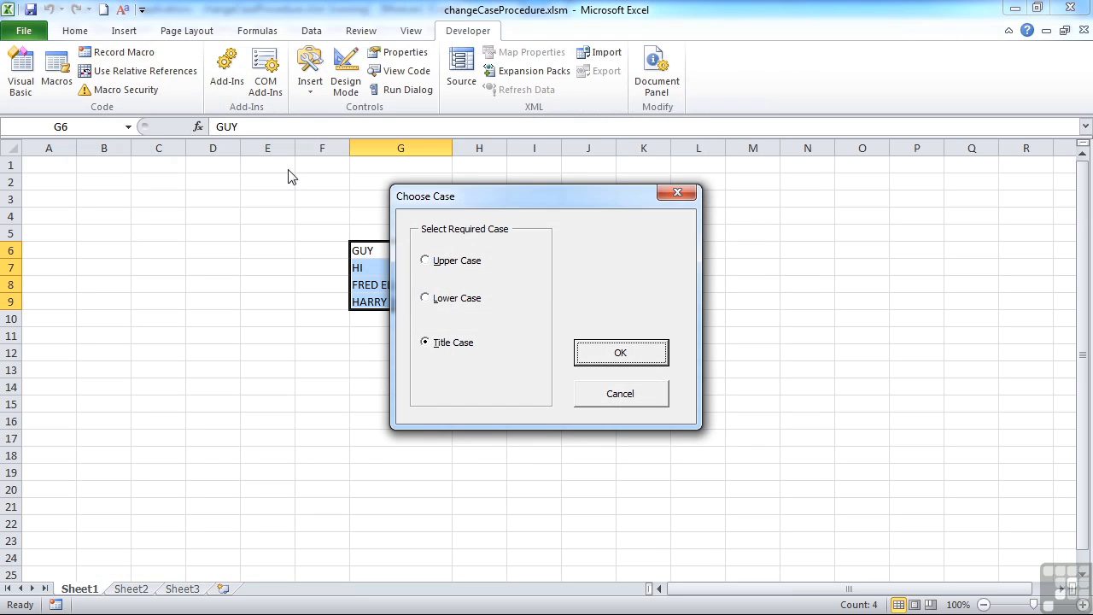
left_click(435, 308)
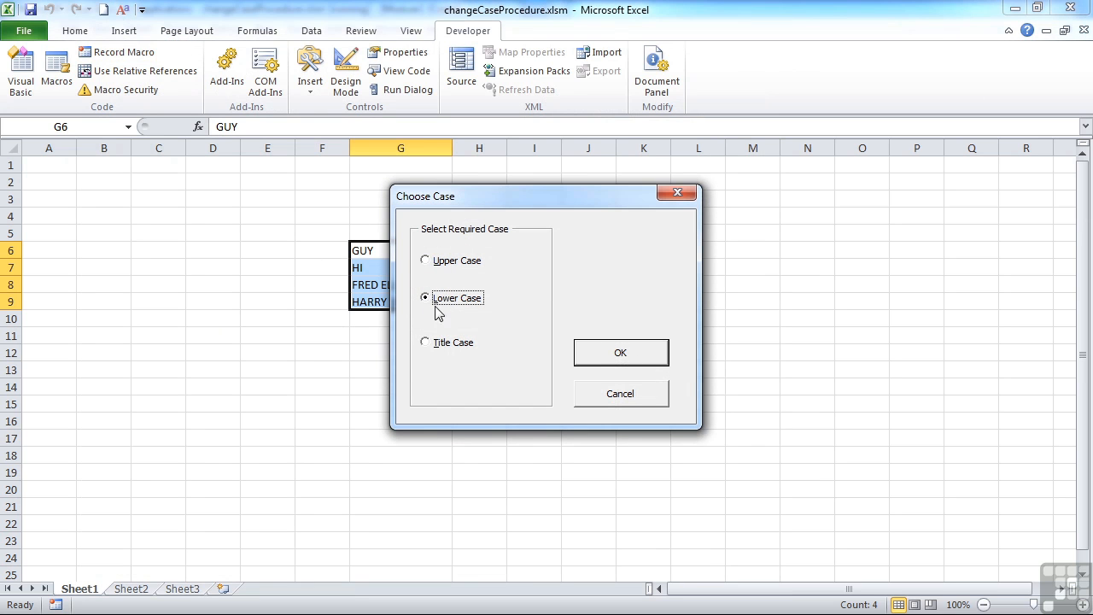
left_click(610, 360)
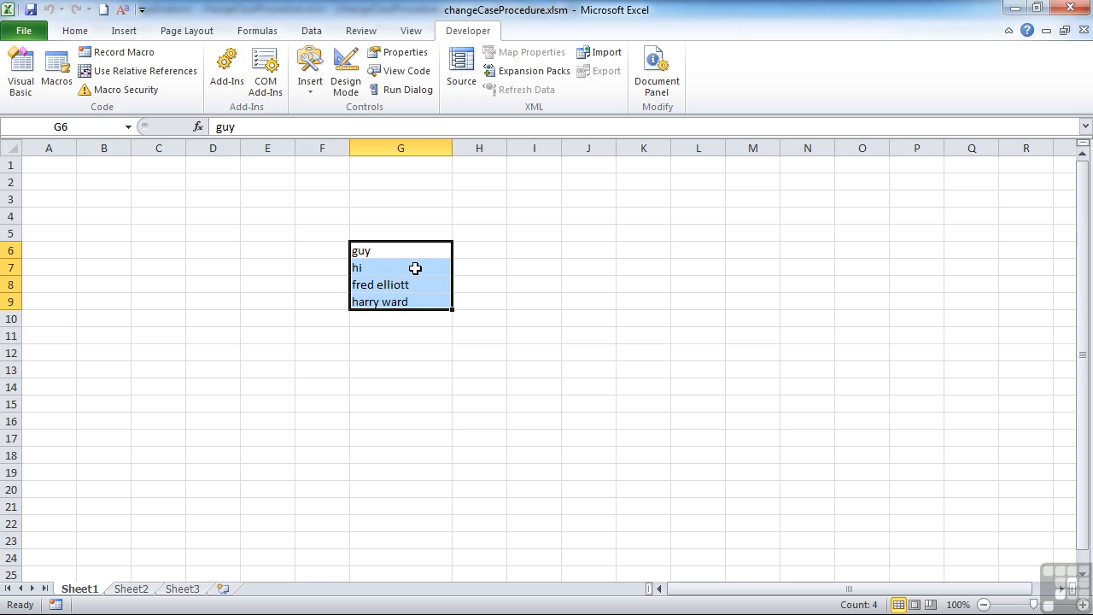
Try removing the Change Case button from the Quick Access Toolbar, then discard the customization.
left_click(142, 10)
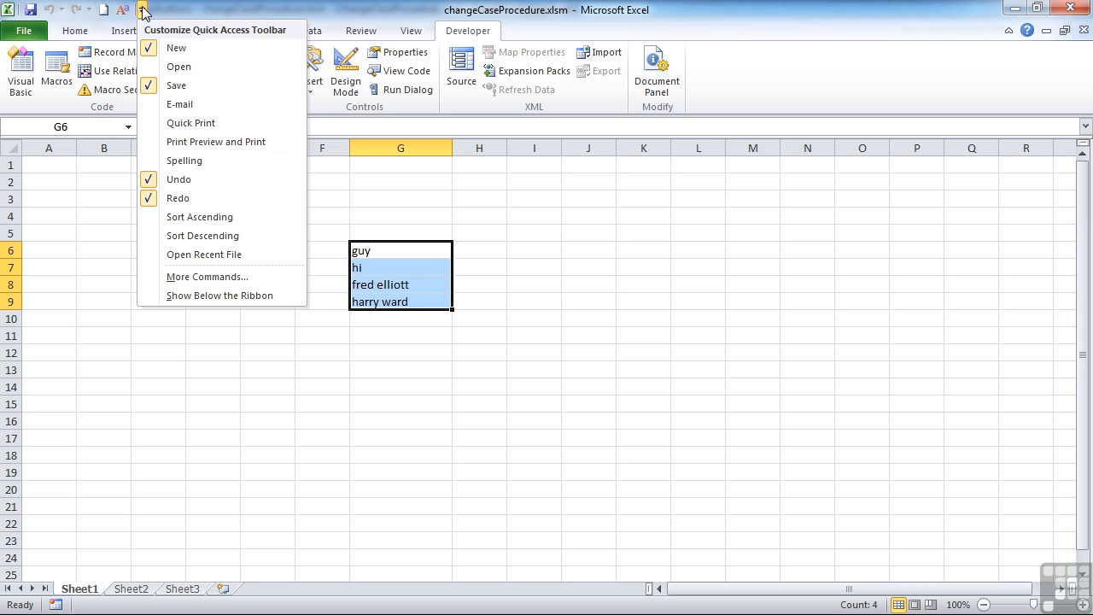
left_click(229, 279)
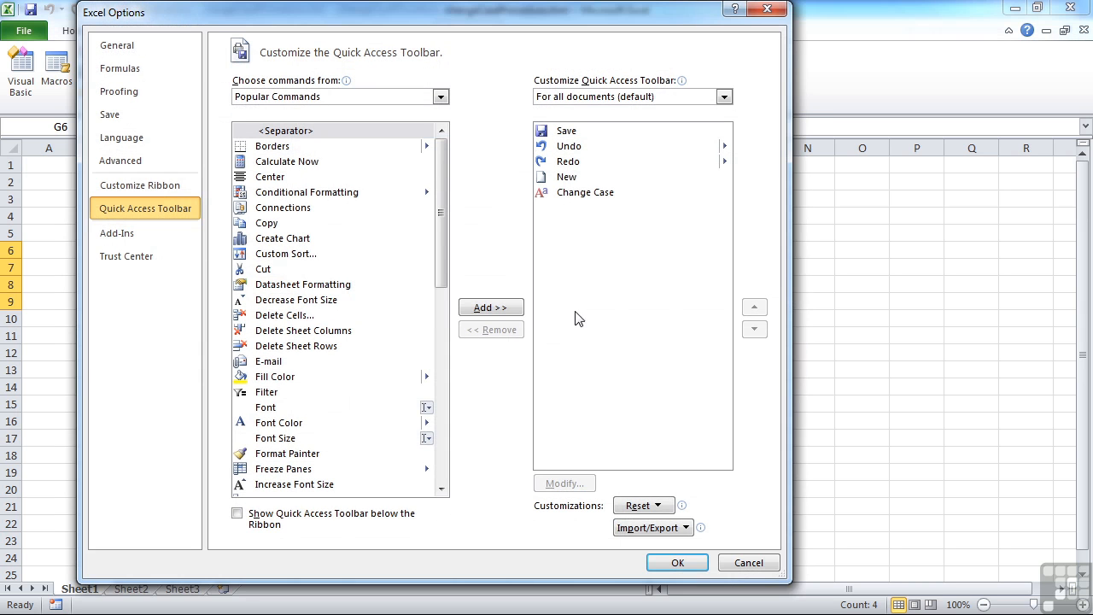
left_click(581, 194)
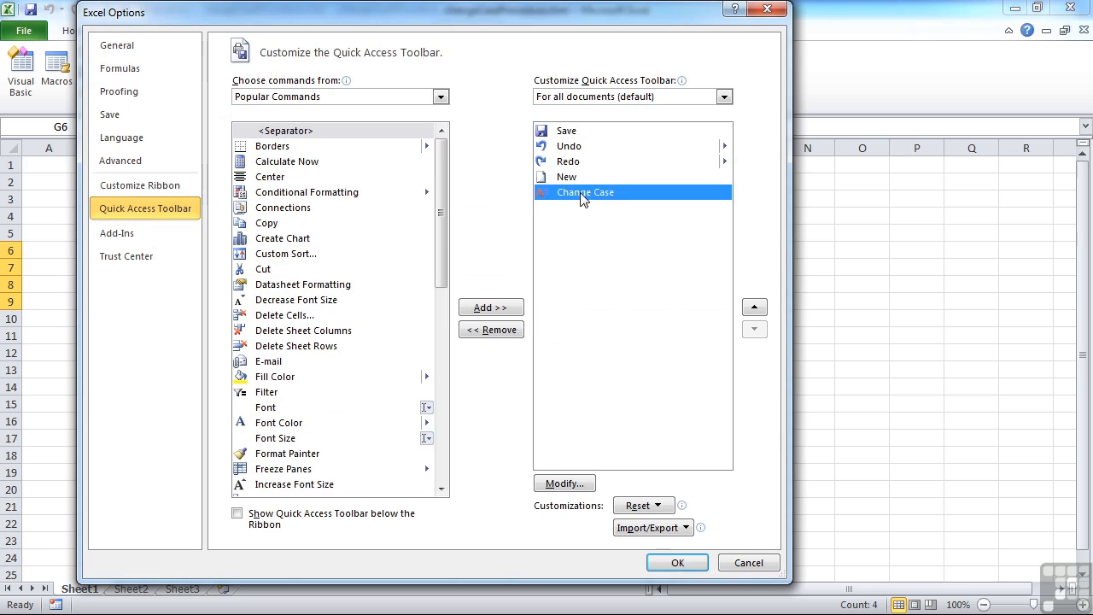
left_click(492, 330)
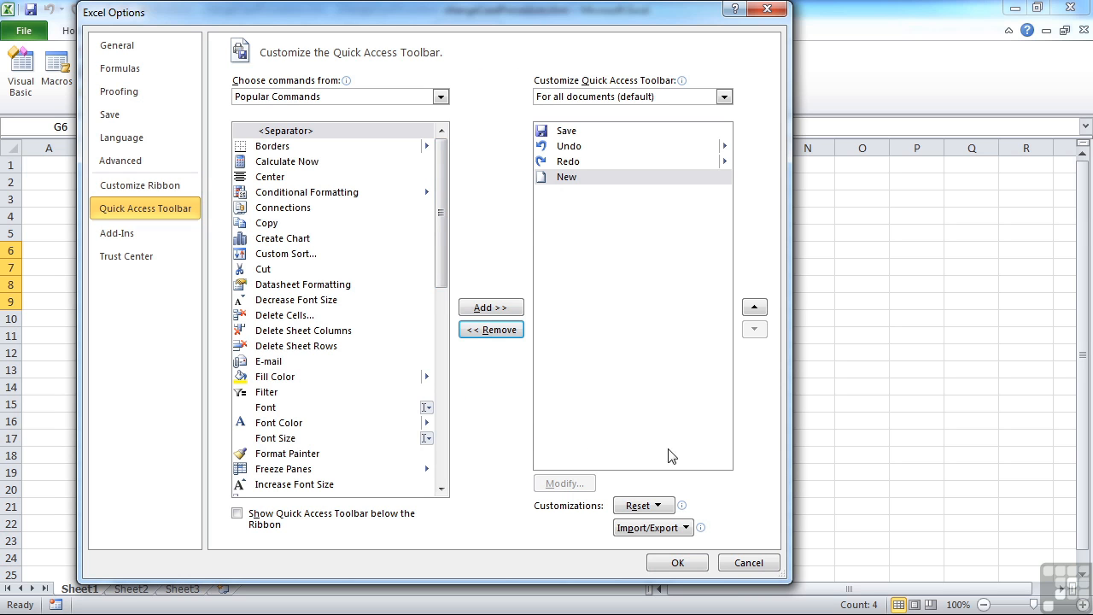
left_click(766, 561)
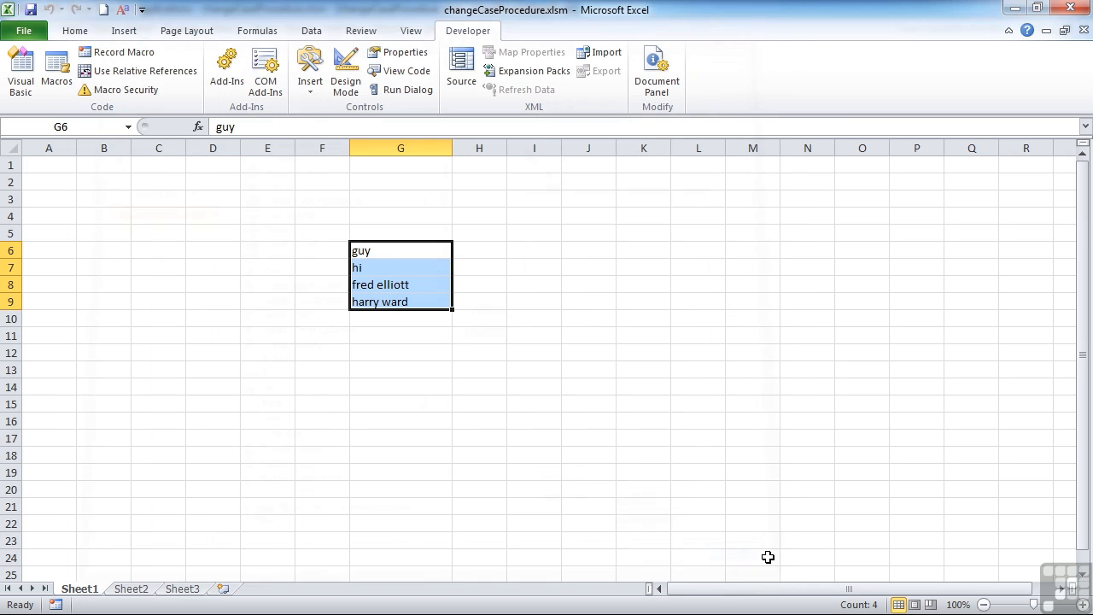
Display the available macros in the Quick Access Toolbar options and select the existing Change Case button.
left_click(24, 32)
left_click(65, 340)
left_click(142, 207)
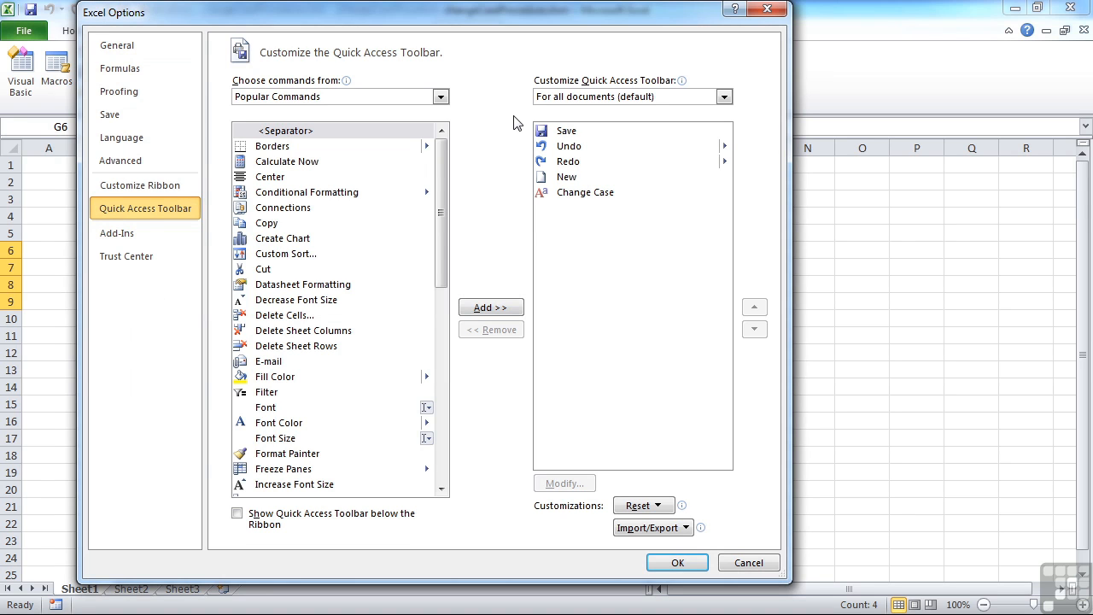
left_click(441, 97)
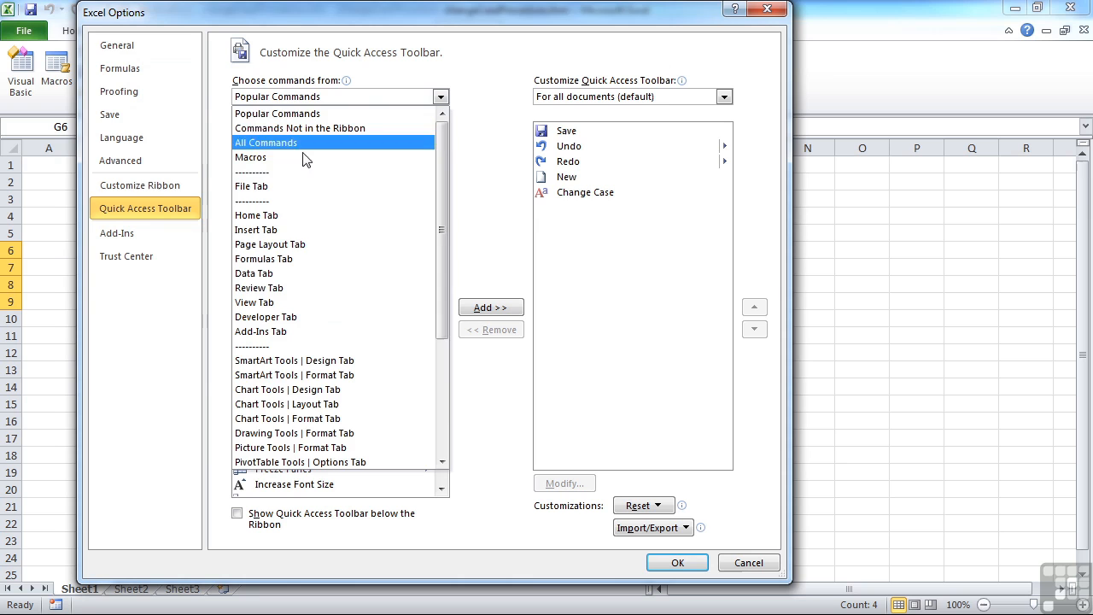
left_click(256, 157)
left_click(594, 195)
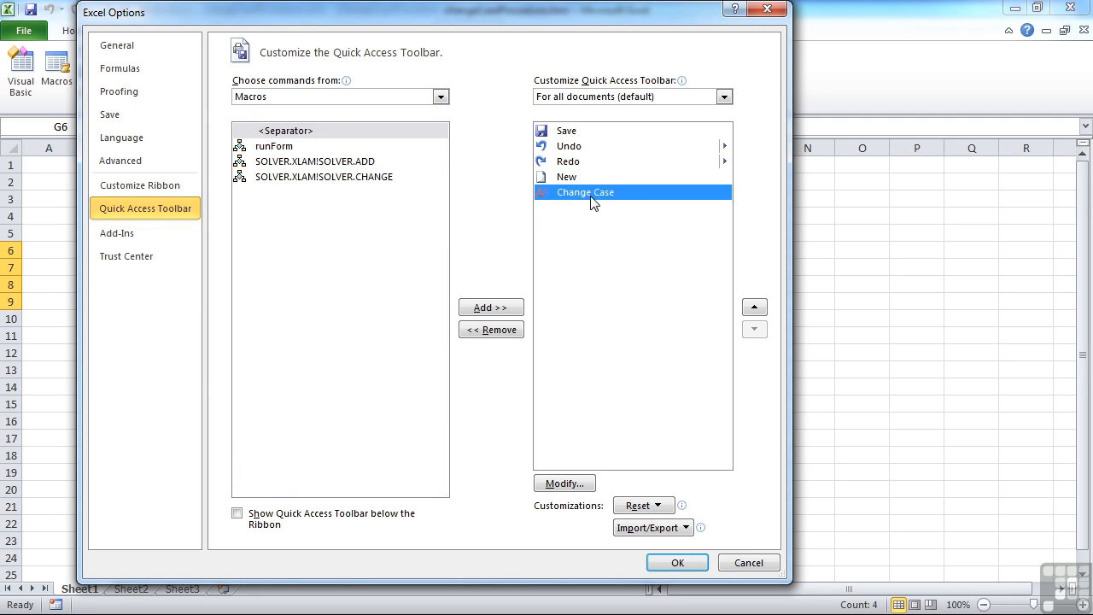